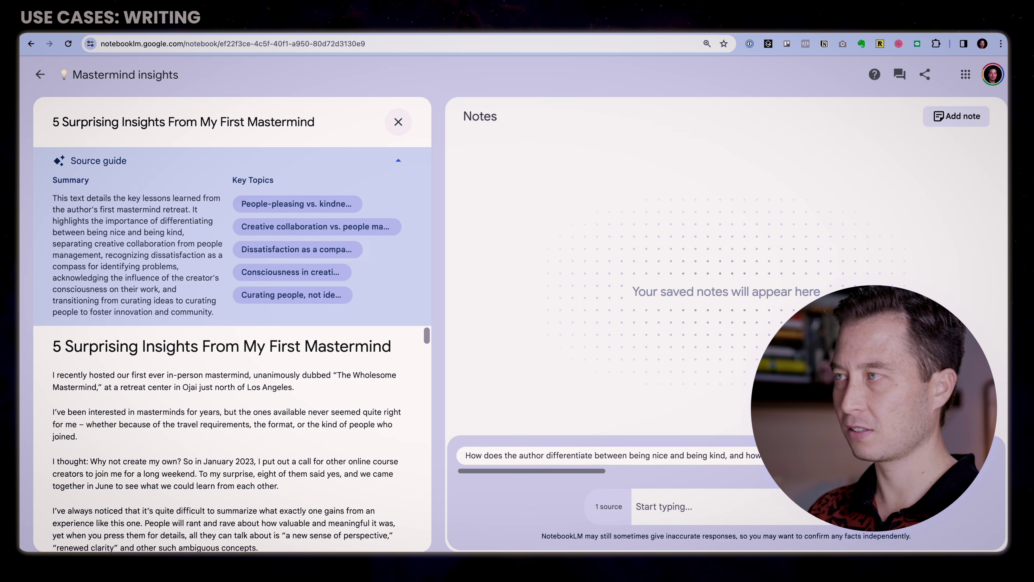
# Step: Close the "5 Surprising Insights From My First Mastermind" source and read through the generated key takeaways in the chat
pyautogui.click(398, 122)
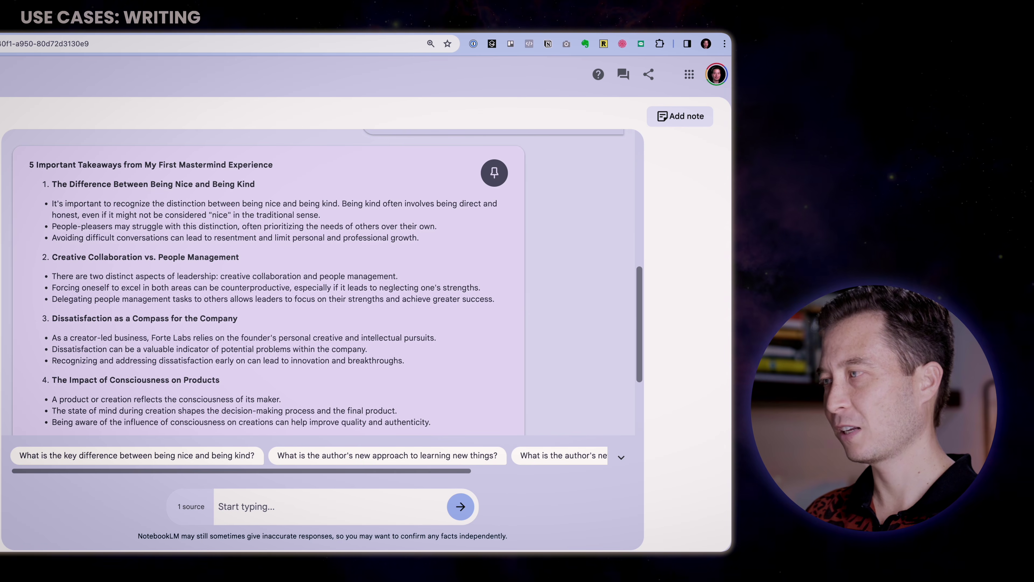
pyautogui.moveTo(419, 238); pyautogui.dragTo(121, 203)
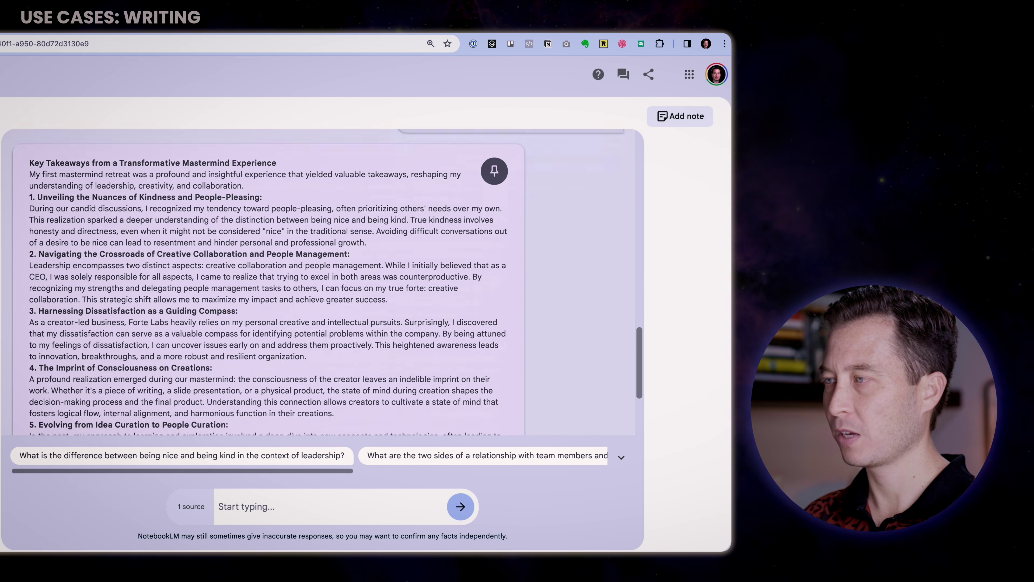
pyautogui.scroll(-2, 265, 285)
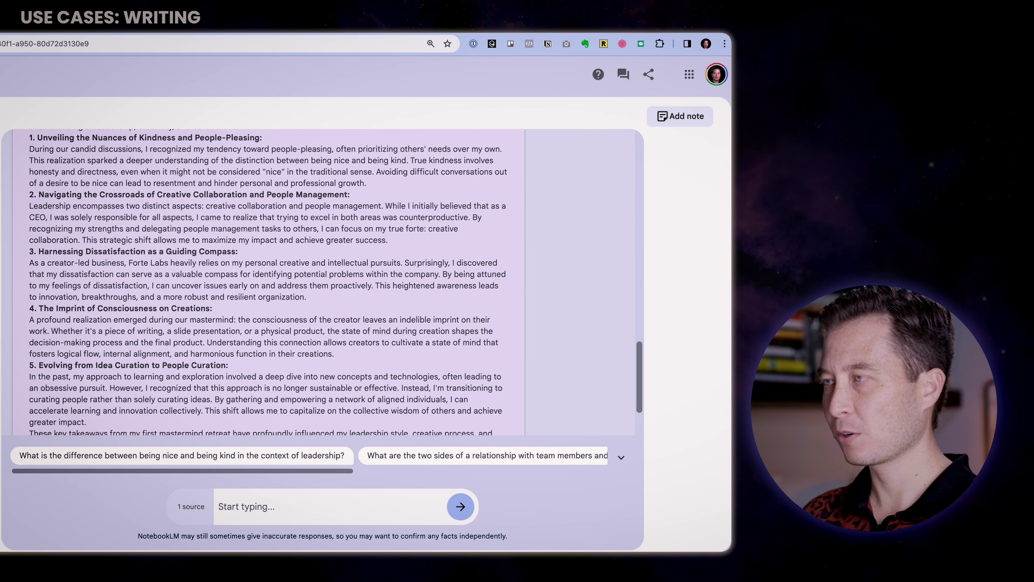
pyautogui.scroll(6, 264, 286)
pyautogui.scroll(-6, 264, 285)
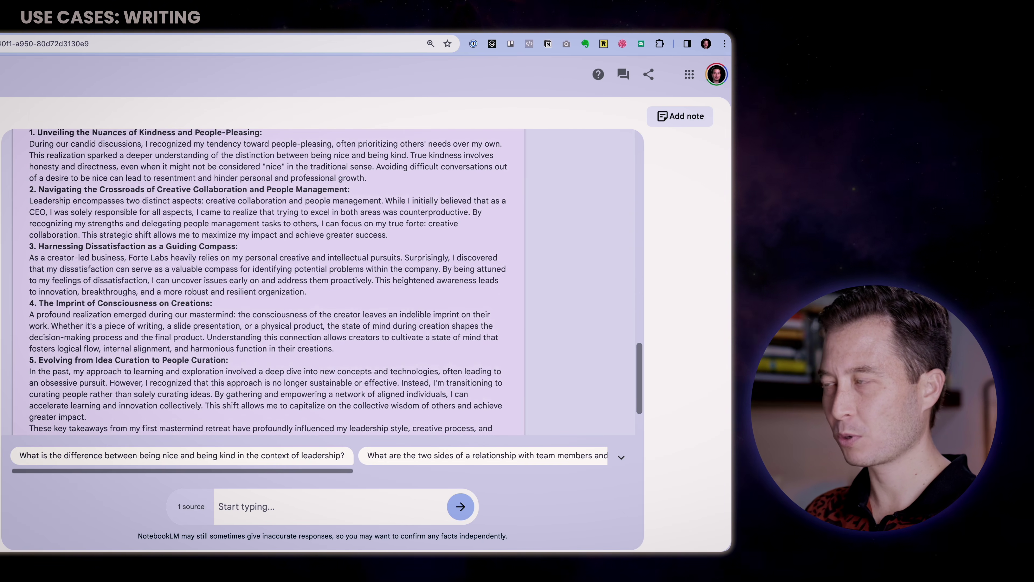
pyautogui.scroll(3, 256, 306)
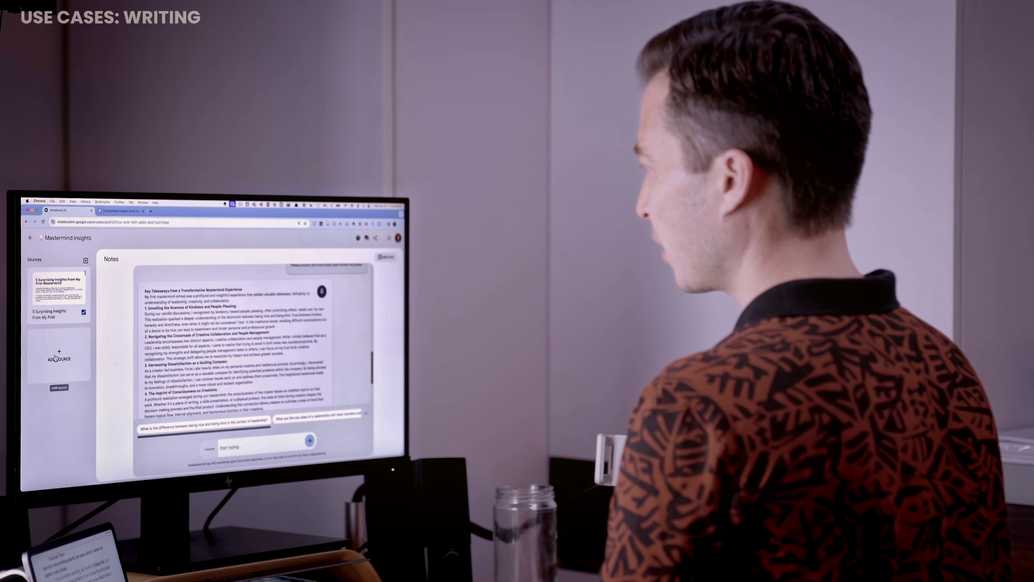
# Step: Start adding a second source to the Mastermind insights notebook and search Drive for "writing"
pyautogui.click(61, 354)
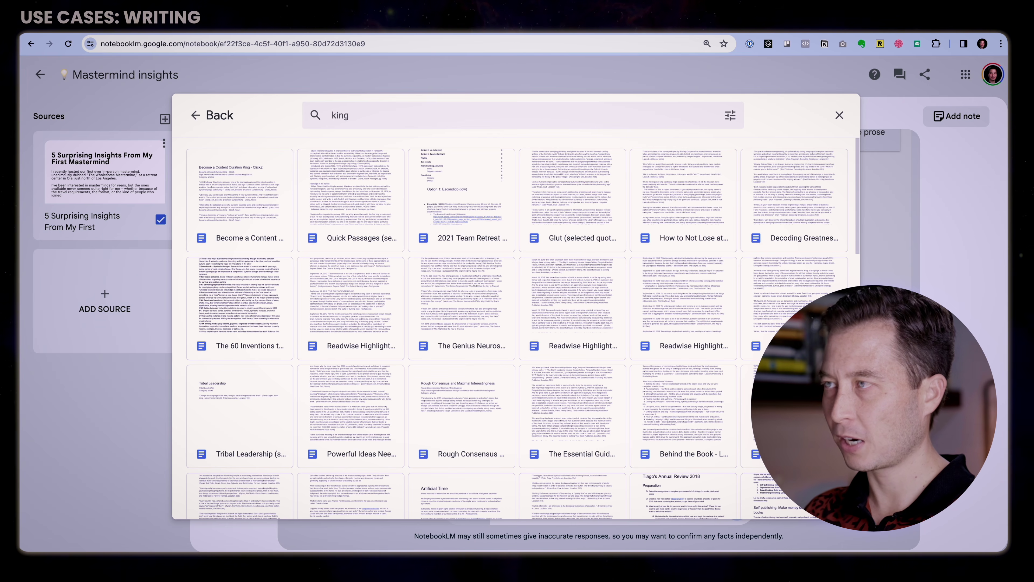
pyautogui.press('BackSpace')
pyautogui.press('BackSpace')
pyautogui.press('BackSpace')
pyautogui.press('BackSpace')
pyautogui.write('writi')
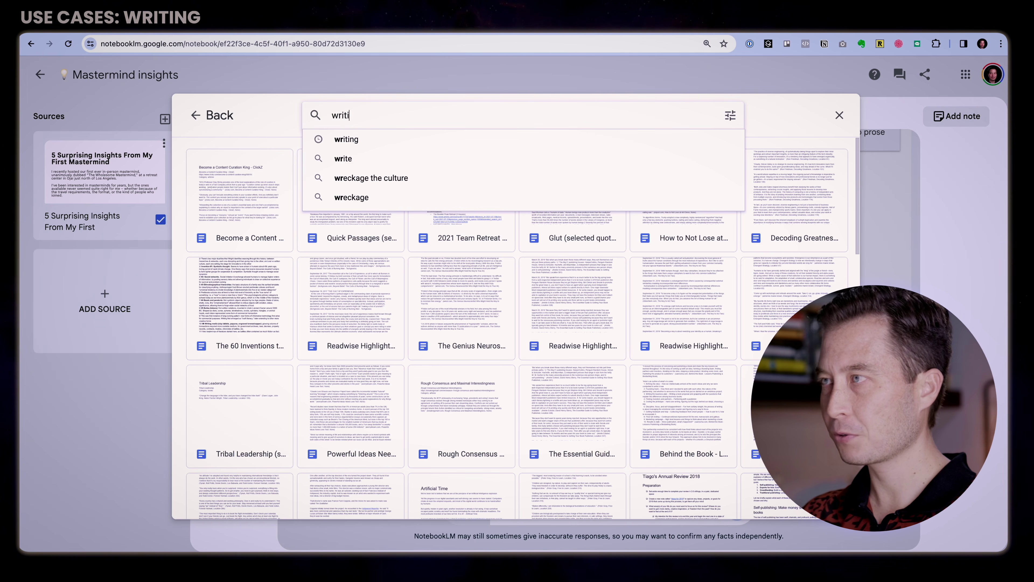
pyautogui.write('ng')
pyautogui.press('Return')
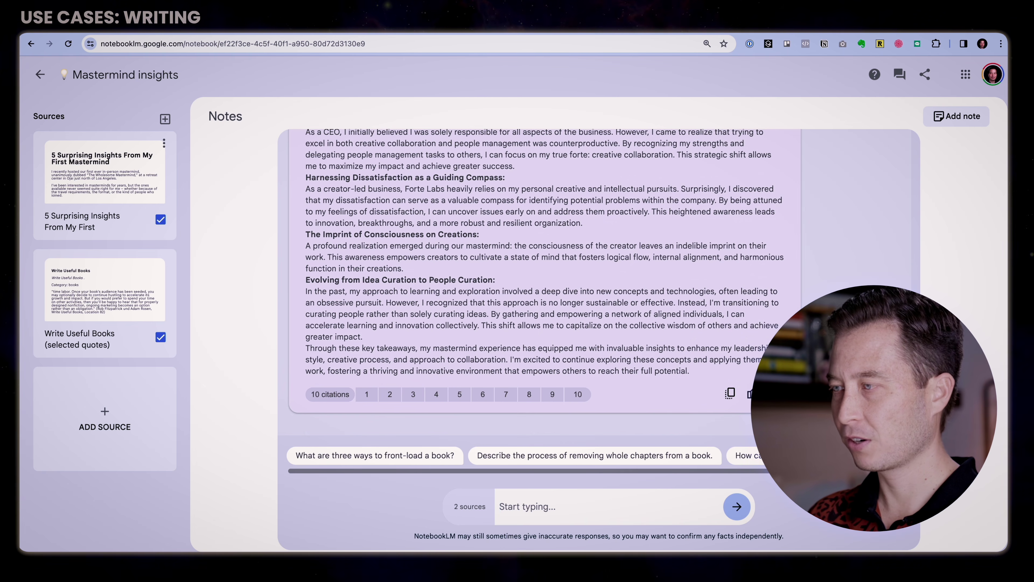
# Step: Examine the source passages behind the second and third citations of the rewritten takeaways
pyautogui.moveTo(390, 394)
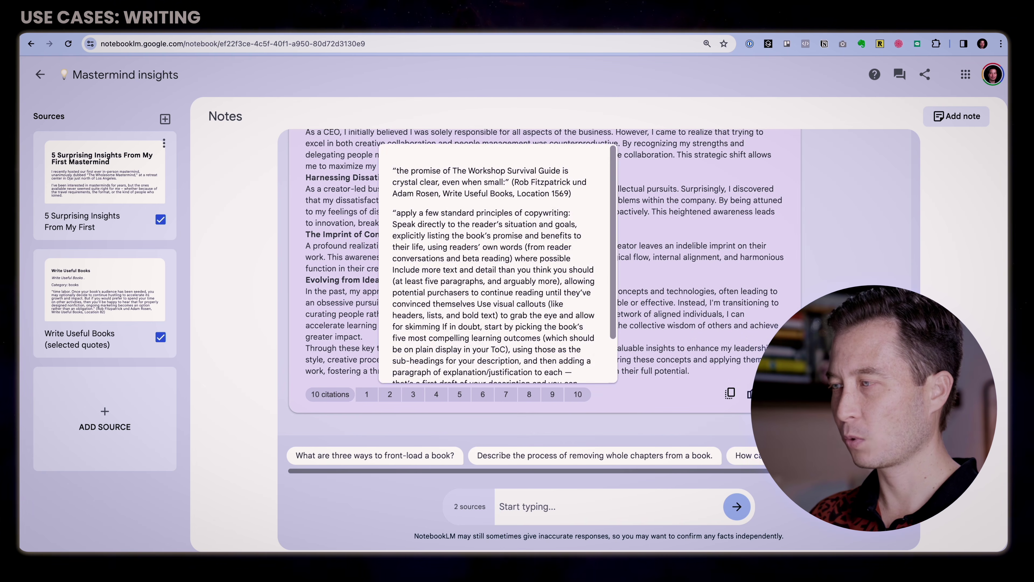
pyautogui.click(413, 394)
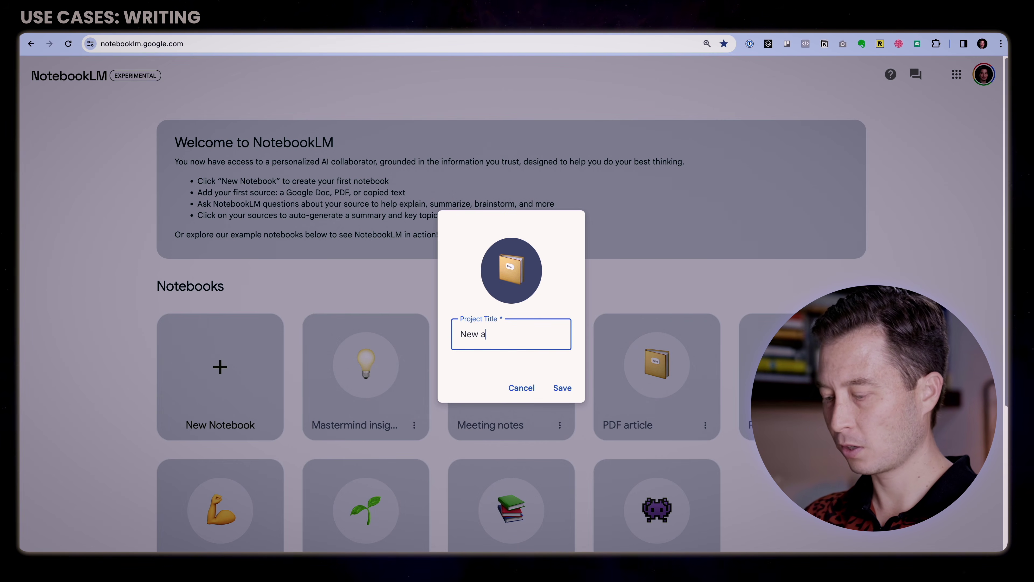
# Step: Create a new notebook titled "New article" and choose Drive as the origin of its first source
pyautogui.press('Return')
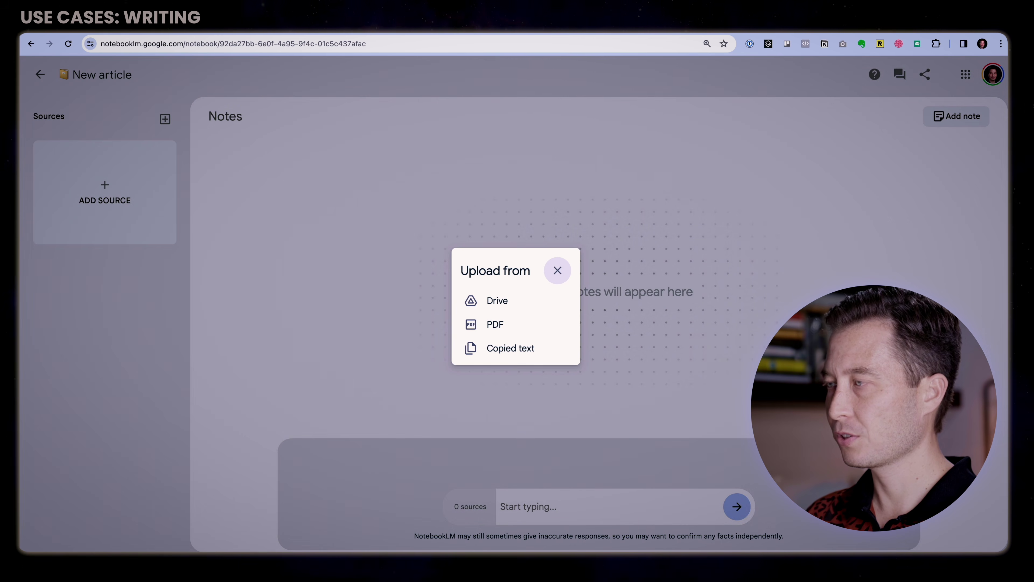
pyautogui.click(497, 300)
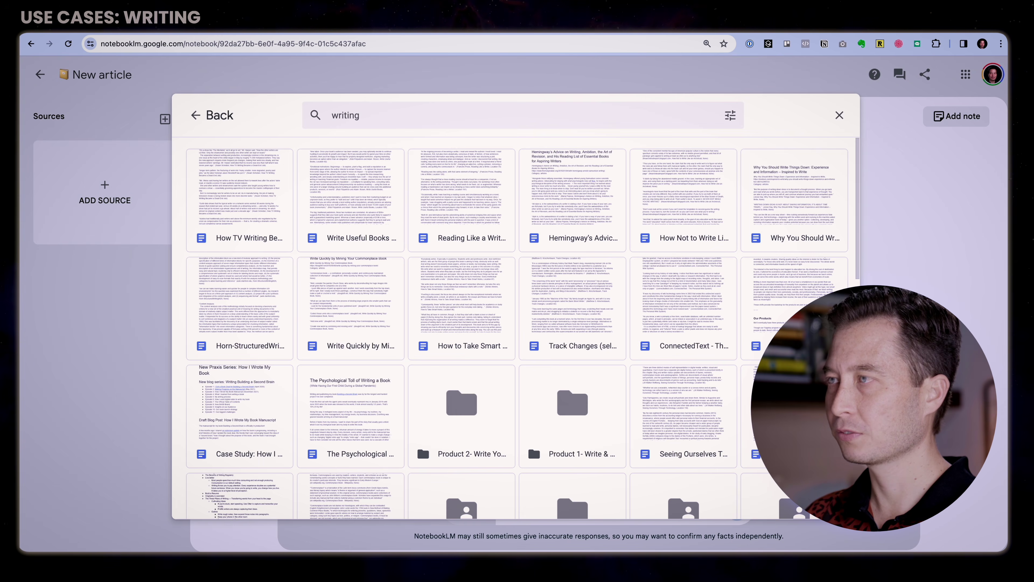
# Step: Search Drive for "Readwise" and browse its Books folder down to the "Index, a History of The" document
pyautogui.hotkey('ctrl', 'a')
pyautogui.write('Read')
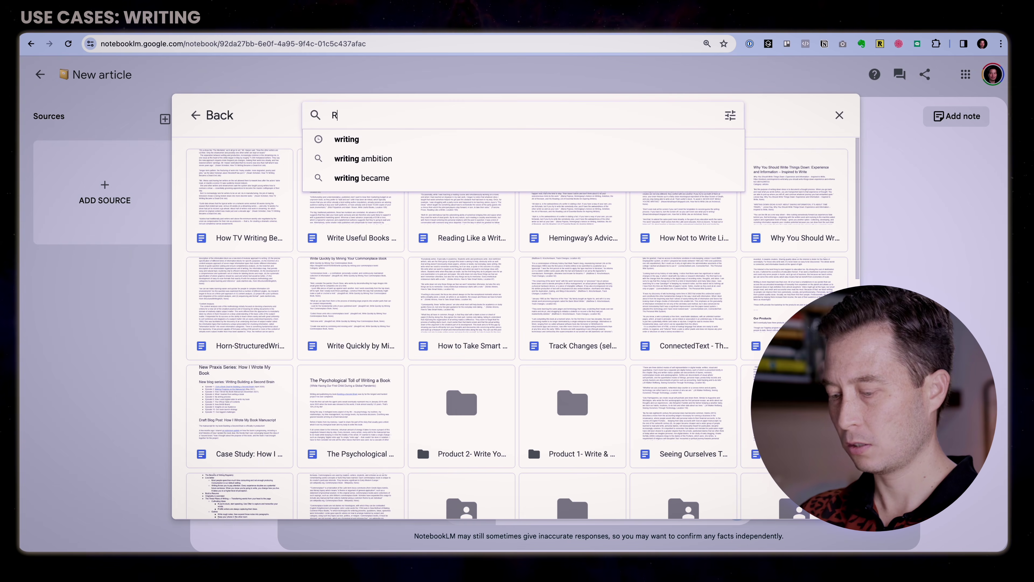
pyautogui.write('wise')
pyautogui.press('Return')
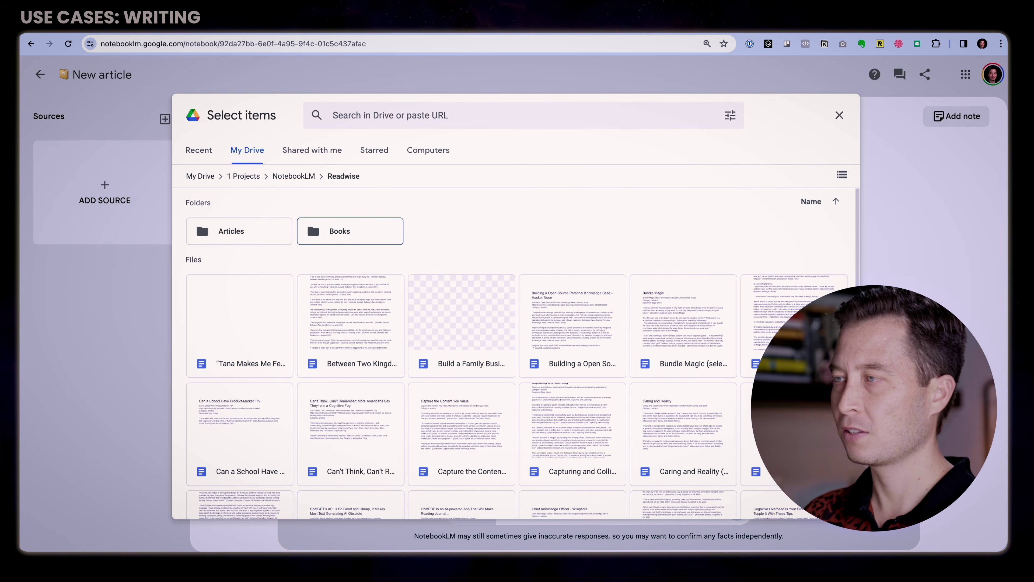
pyautogui.doubleClick(351, 231)
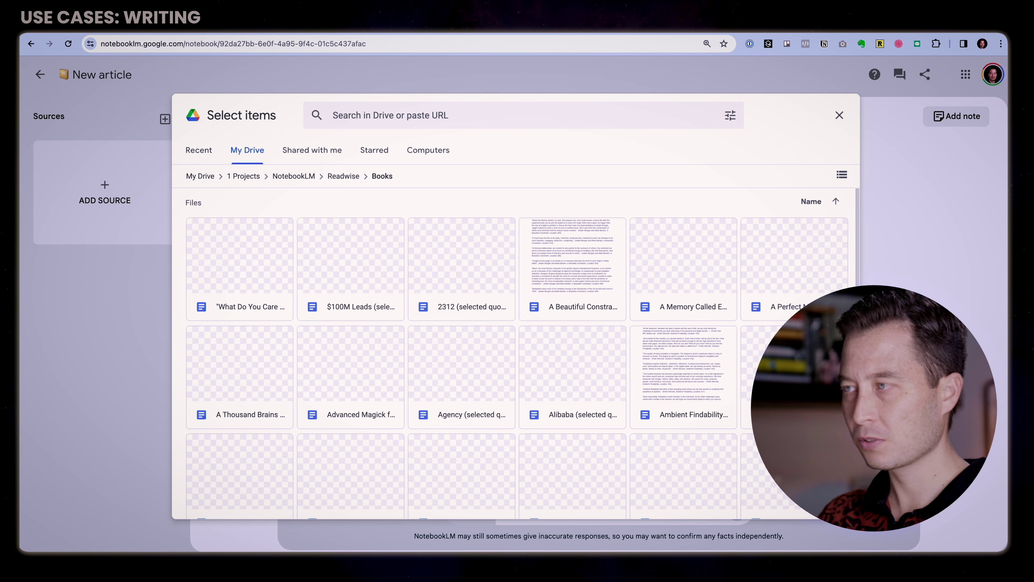
pyautogui.scroll(-20, 515, 350)
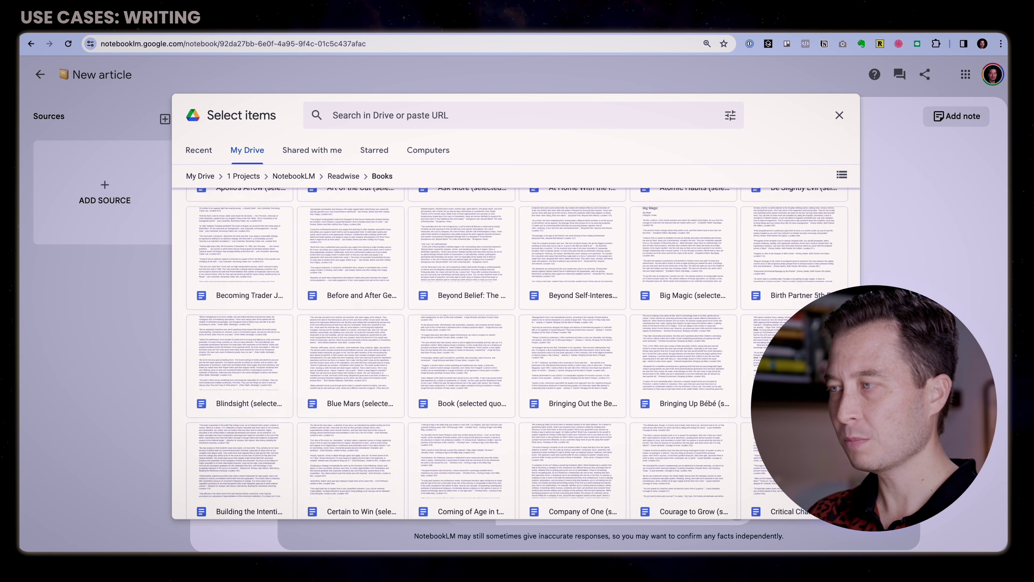
pyautogui.scroll(-15, 515, 350)
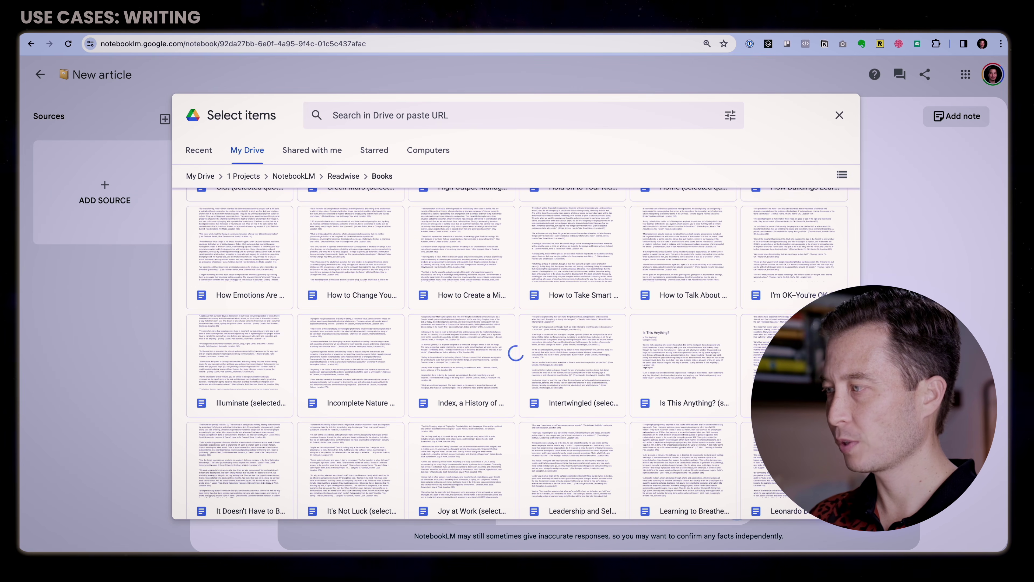
pyautogui.scroll(-5, 515, 350)
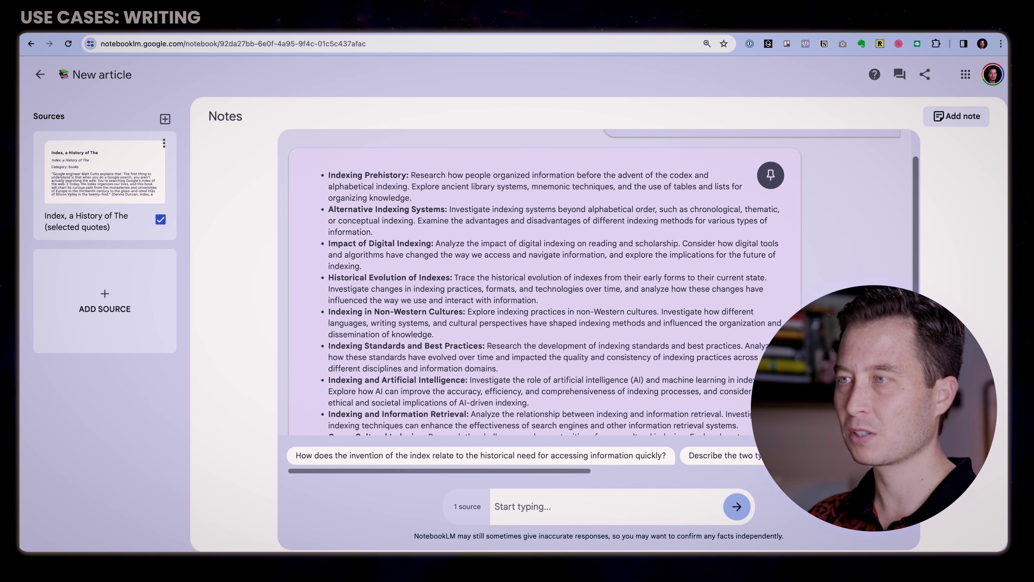
# Step: Review the suggested indexing research topics, and add "Glut (selected quotes)" from Drive as a second source by searching for "glut"
pyautogui.scroll(-2, 604, 283)
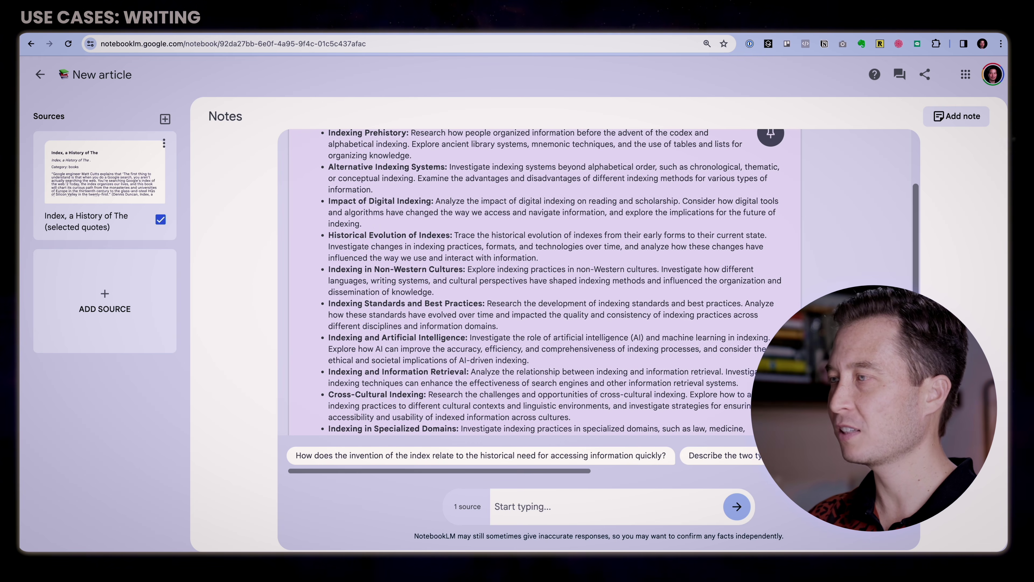
pyautogui.scroll(-5, 604, 282)
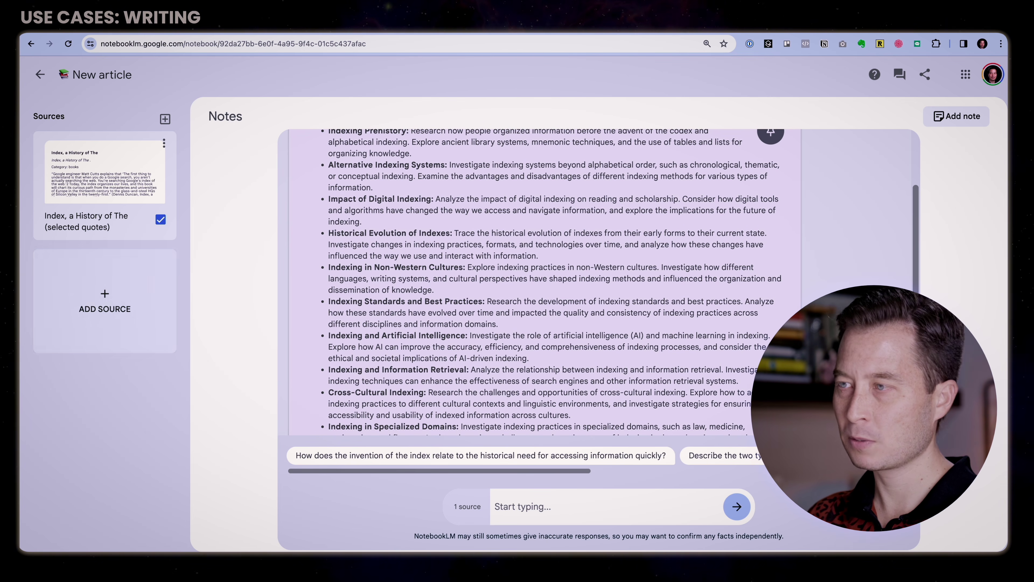
pyautogui.click(105, 301)
pyautogui.click(497, 301)
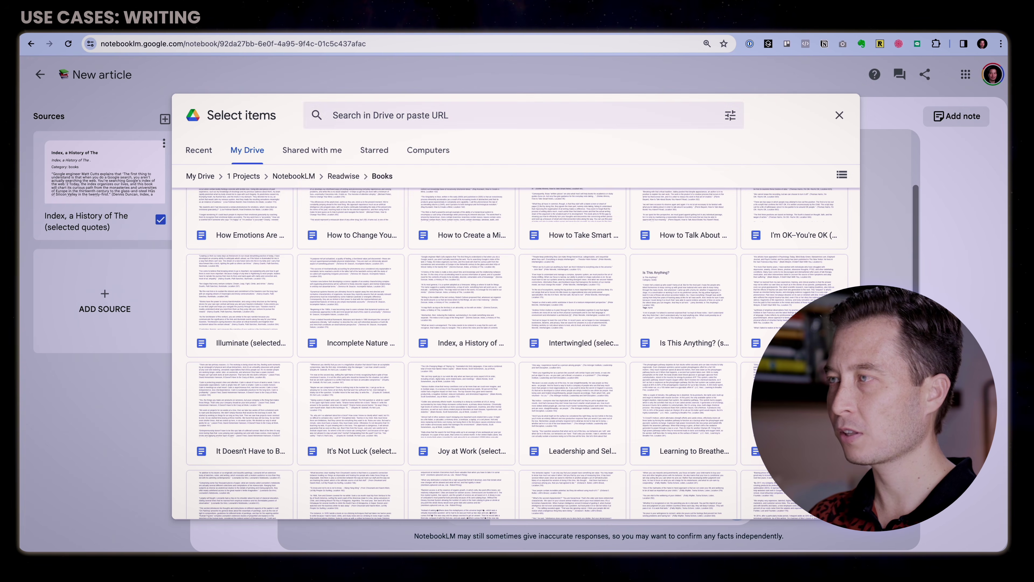
pyautogui.click(333, 115)
pyautogui.write('glut')
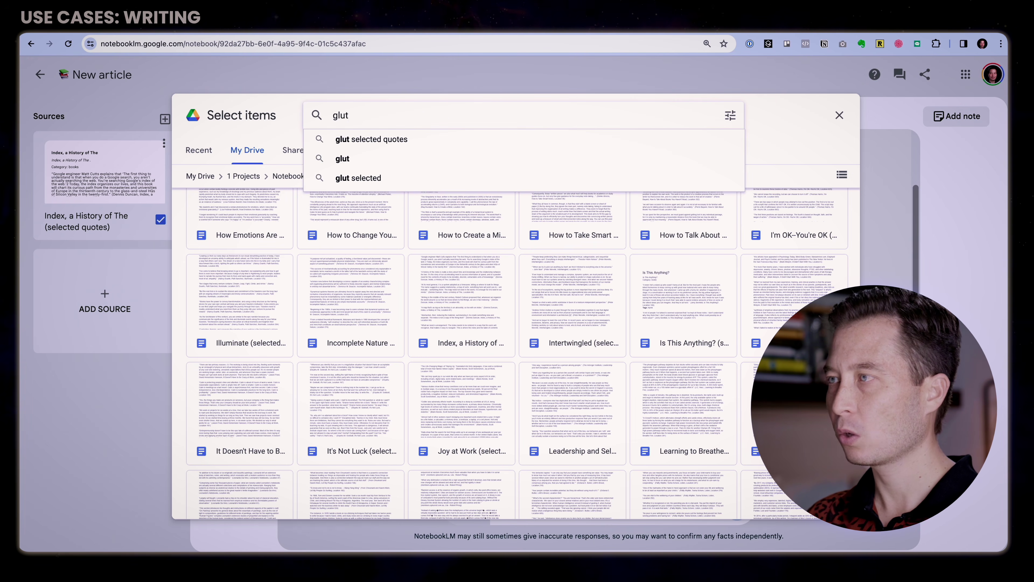
pyautogui.press('Return')
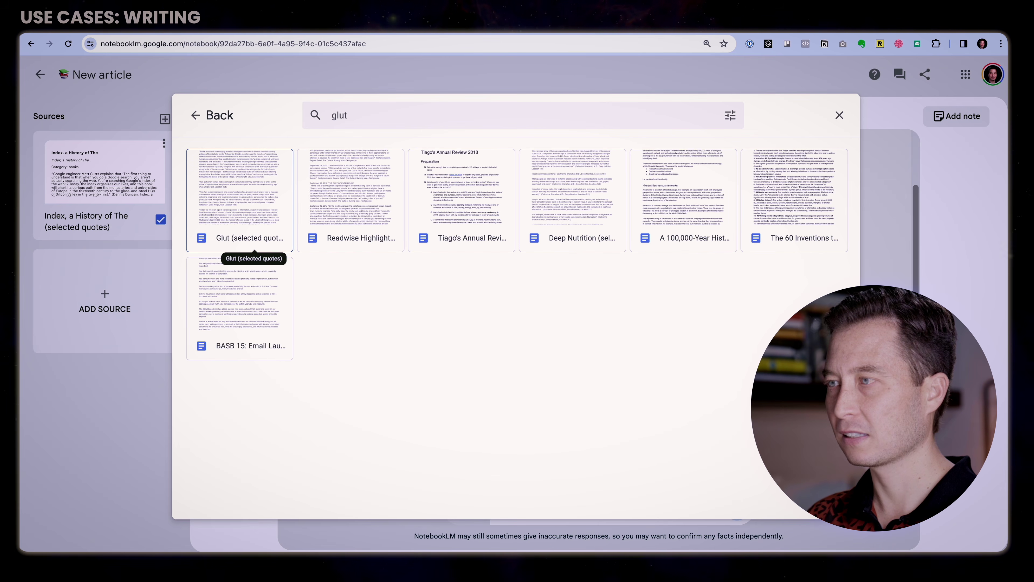
pyautogui.doubleClick(244, 238)
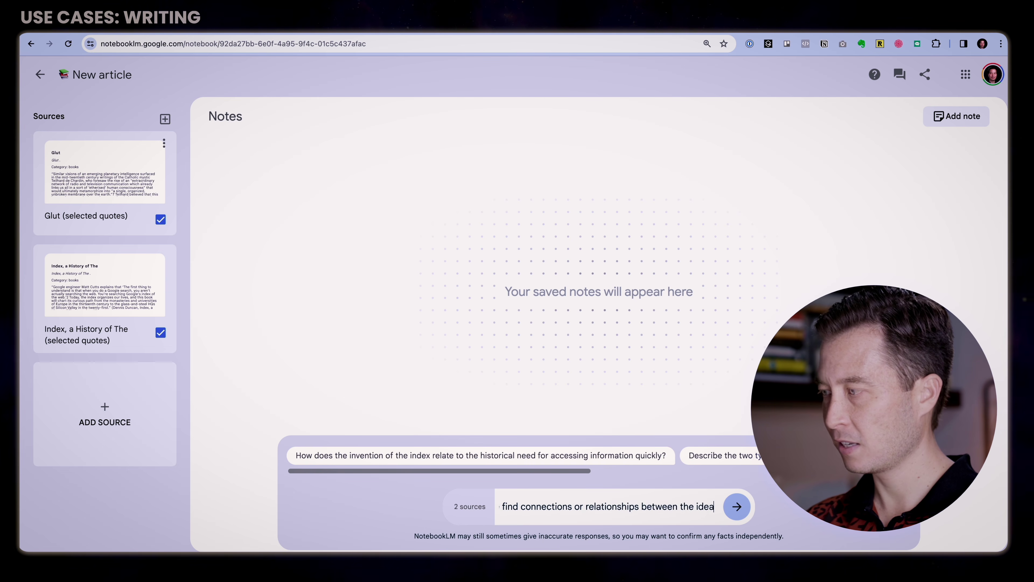
# Step: Ask for connections or relationships between the ideas in the two books, and submit a follow-up about the democratization of knowledge through history
pyautogui.write('two b')
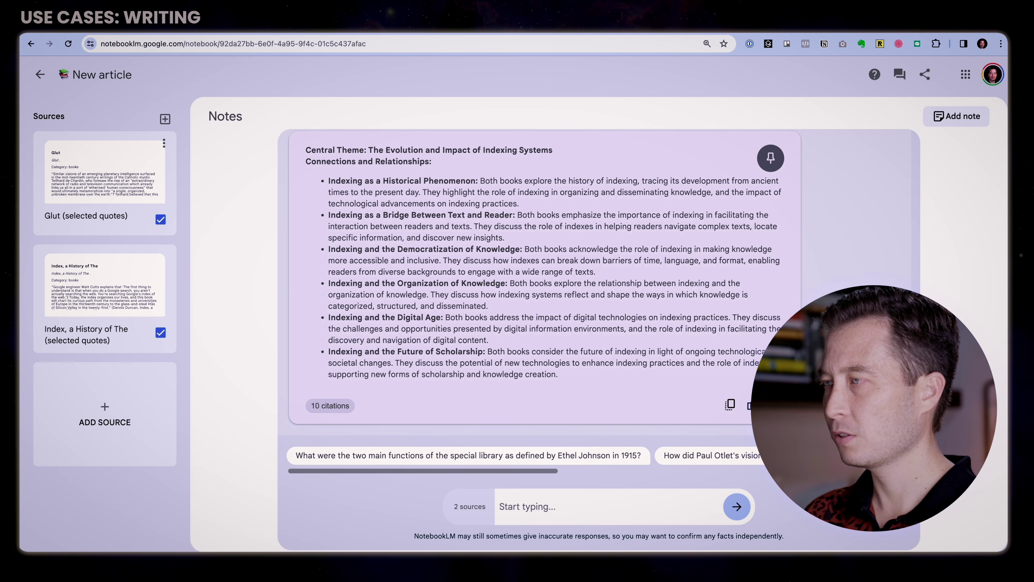
pyautogui.moveTo(596, 271); pyautogui.dragTo(328, 248)
pyautogui.scroll(1, 328, 248)
pyautogui.click(328, 252)
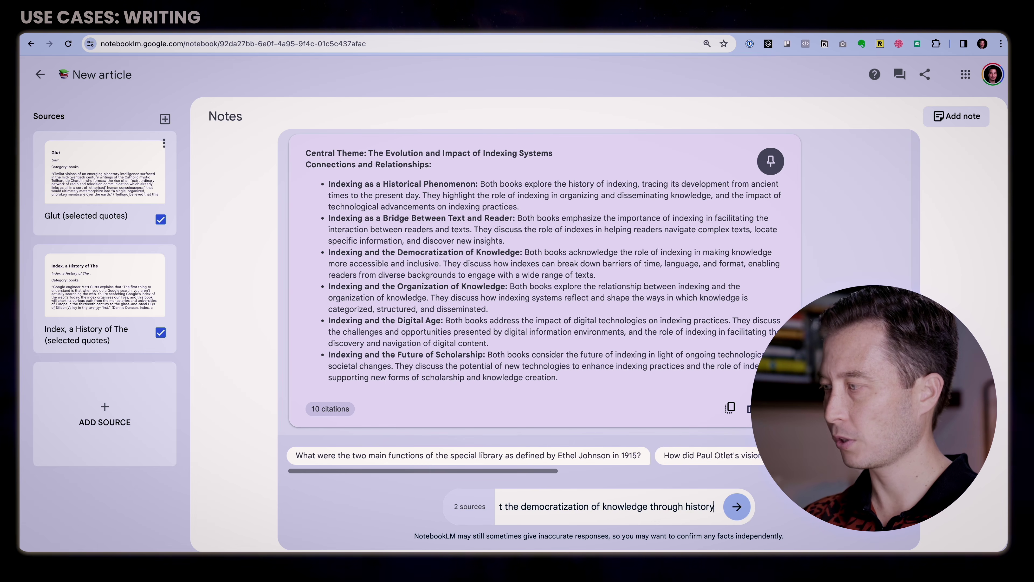
pyautogui.press('Return')
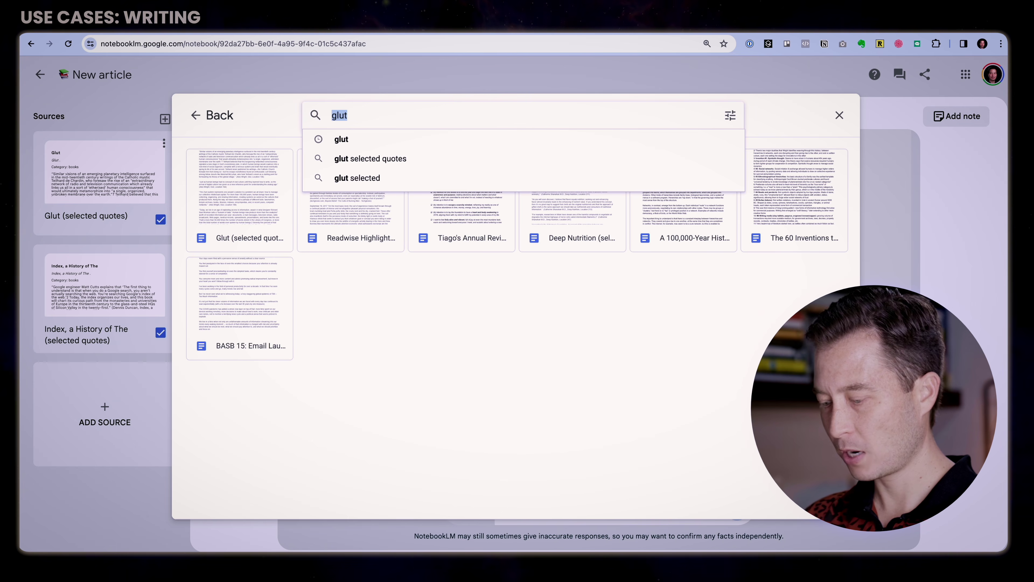
# Step: Search Drive for "fossil" and add "Fossil Men (selected quotes)" as a third source
pyautogui.press('Return')
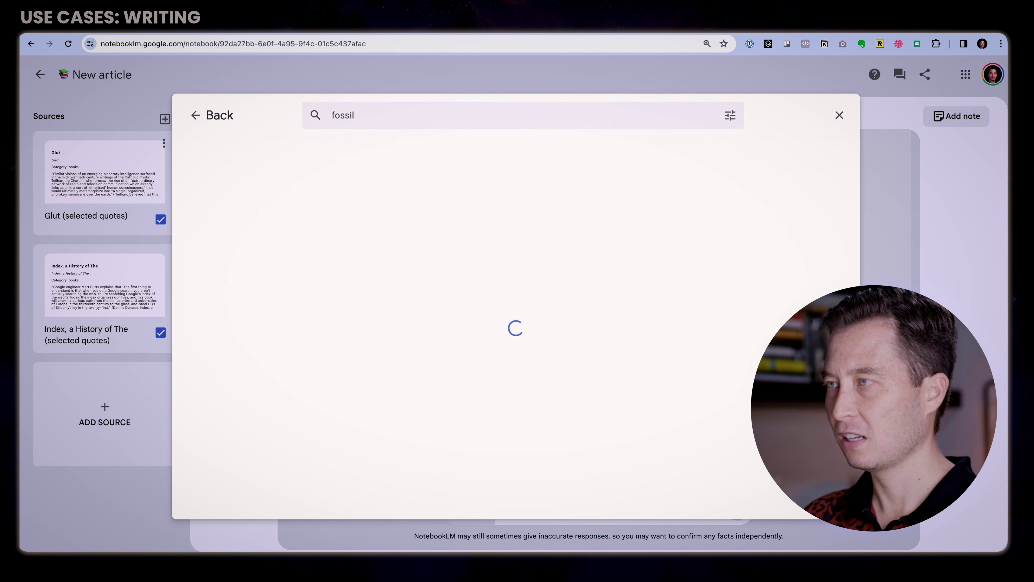
pyautogui.click(239, 200)
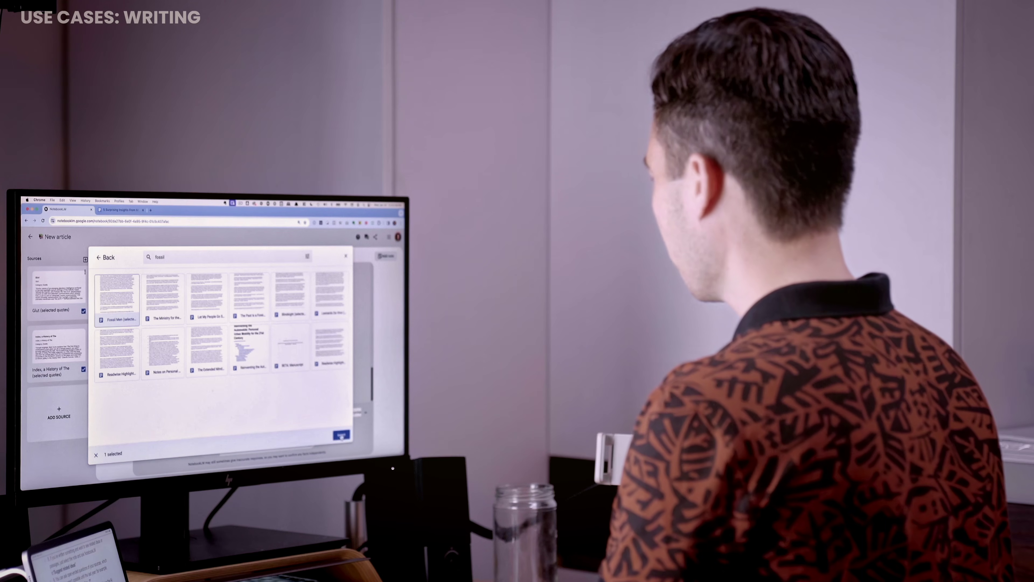
pyautogui.click(831, 499)
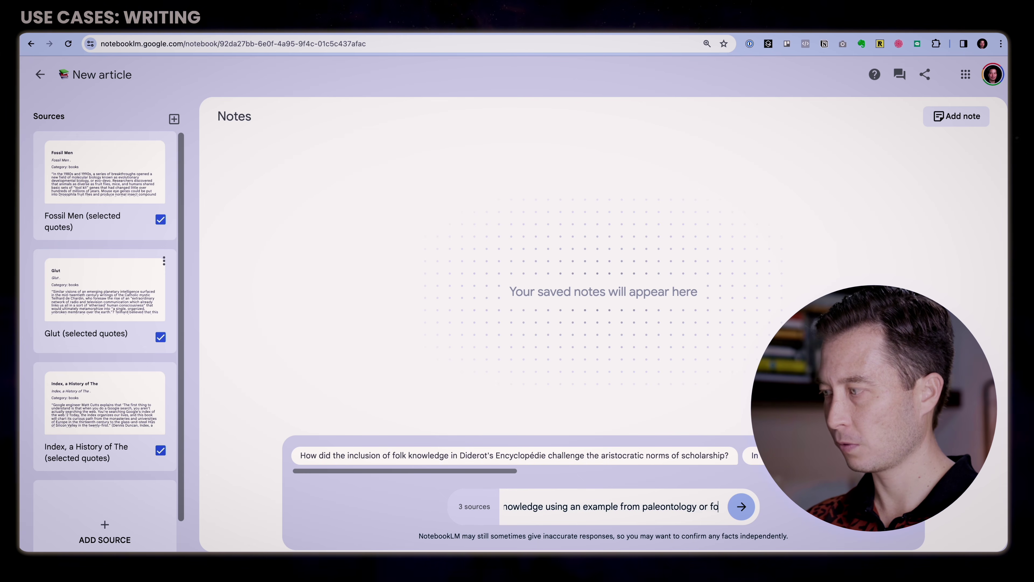
# Step: Ask for an article title about the democratization of knowledge with a paleontology or fossil example, and for an outline of key points expanding it
pyautogui.write('ssil')
pyautogui.press('Return')
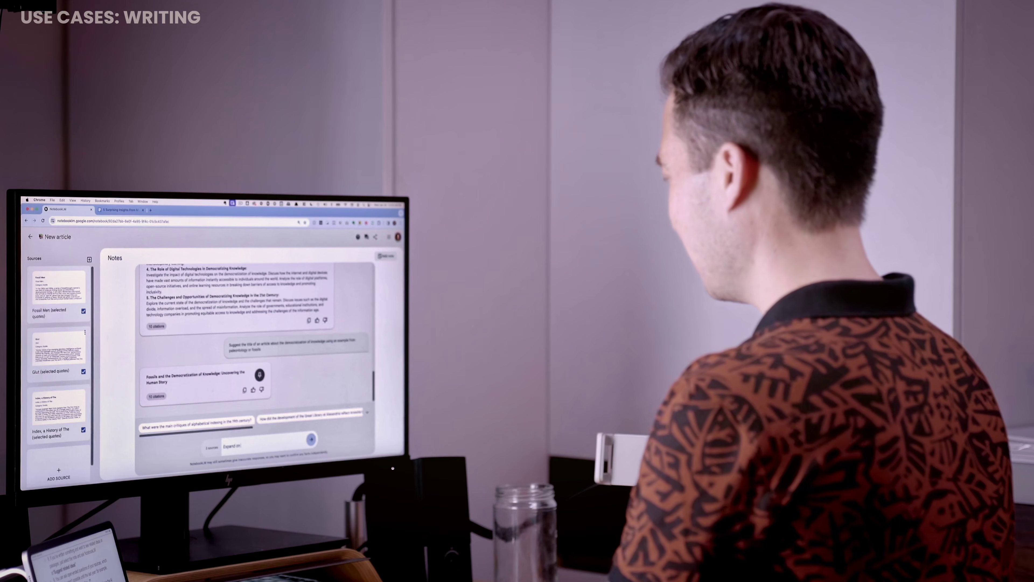
pyautogui.write('that')
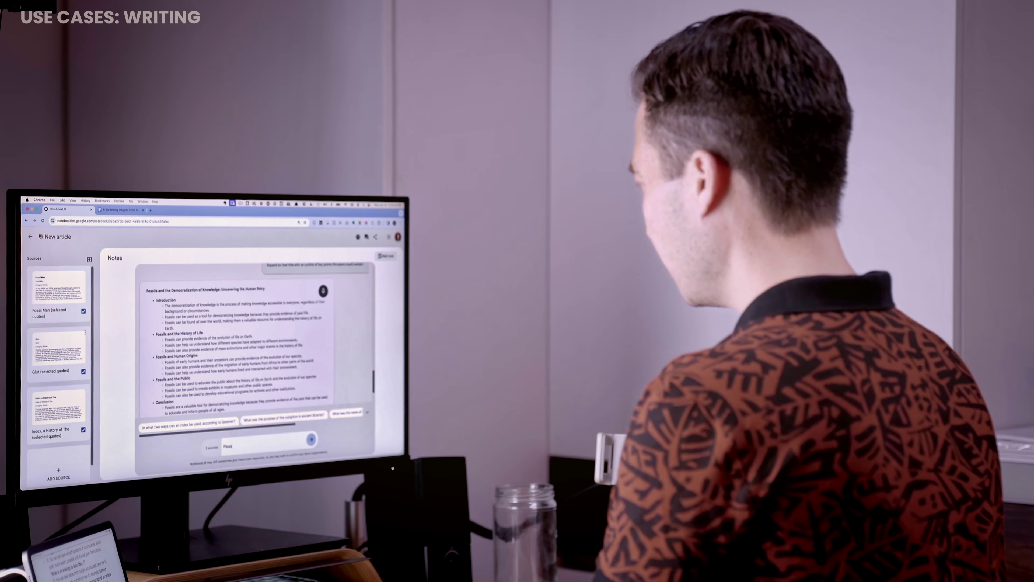
# Step: Ask for the opening lines of this article, making them as attention-grabbing as possible, and look back over the conversation
pyautogui.write('e write the open')
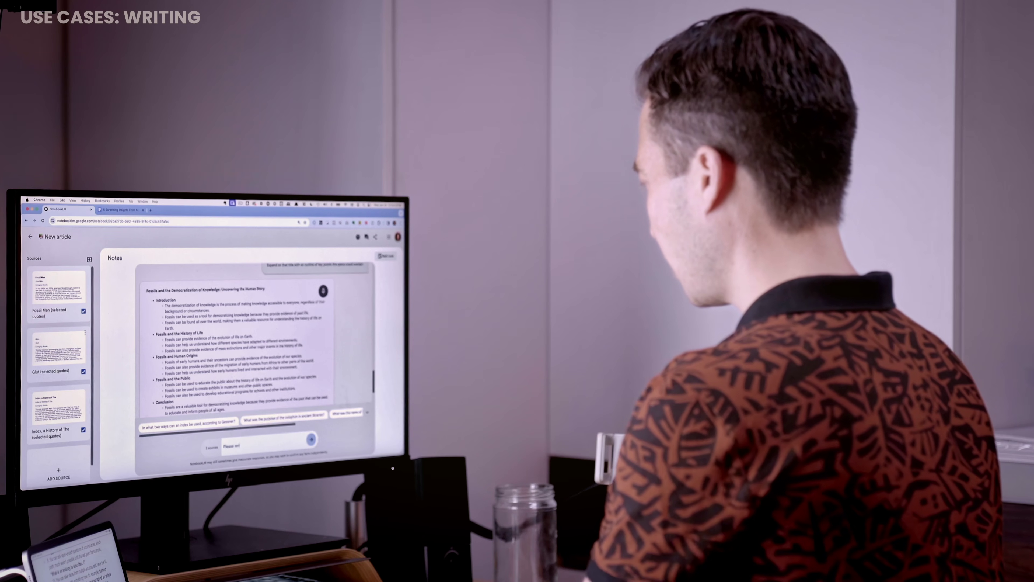
pyautogui.write('ing lines of thi')
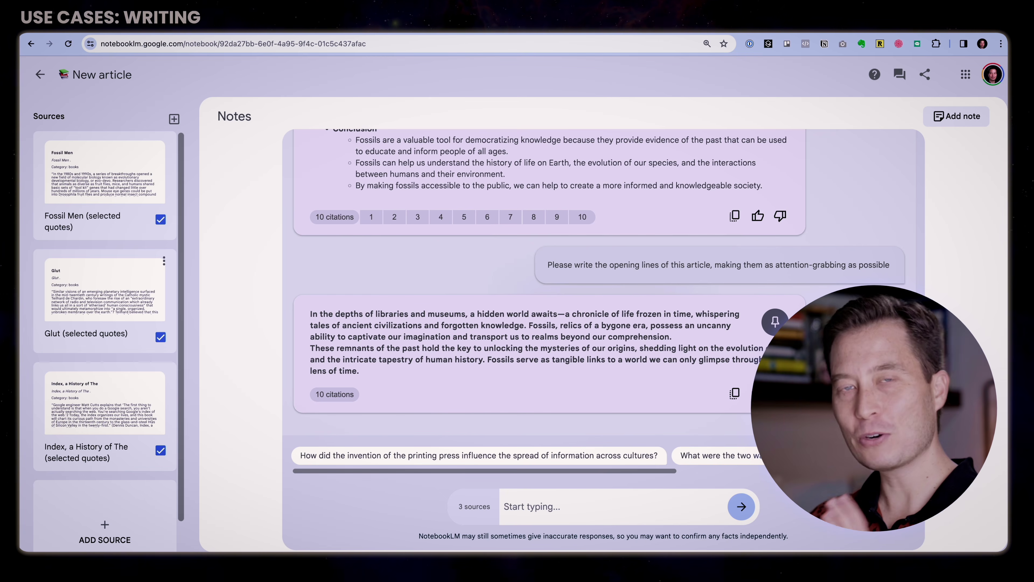
pyautogui.scroll(15, 599, 286)
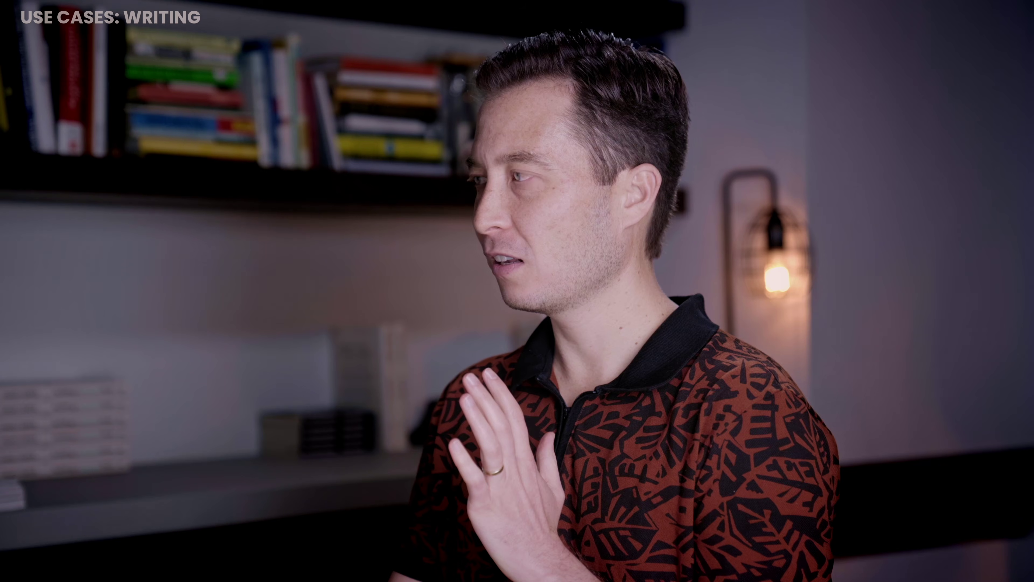